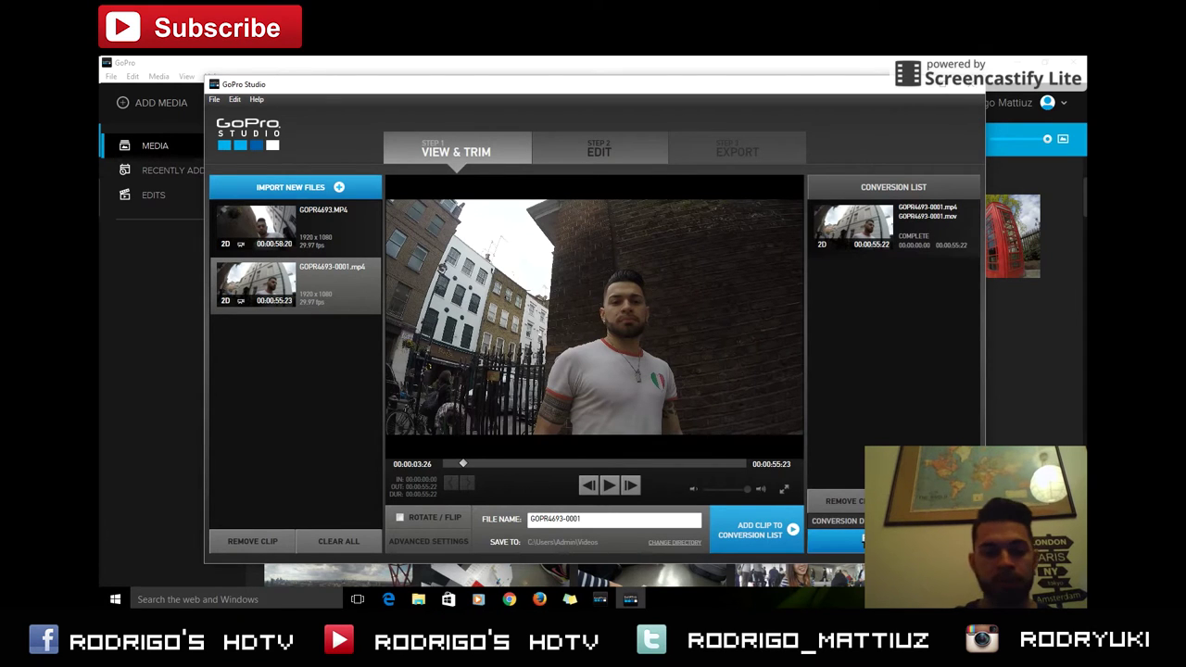
Move to the Edit step and create a new edit from the Blank Template.
left_click(890, 541)
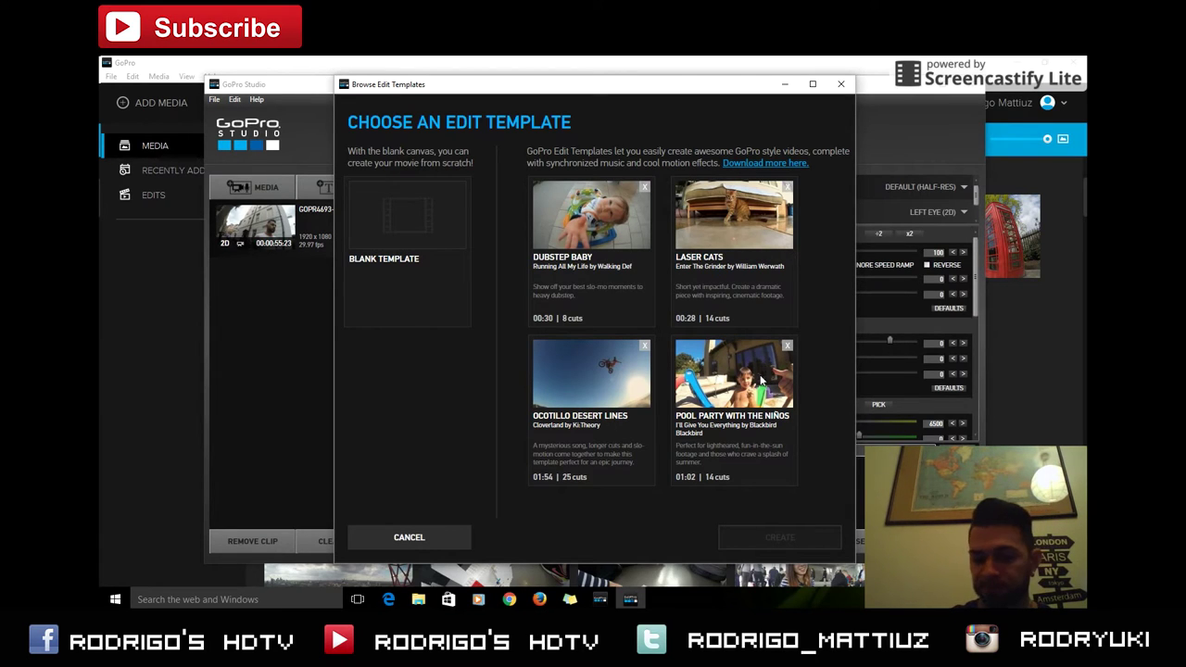
left_click(400, 235)
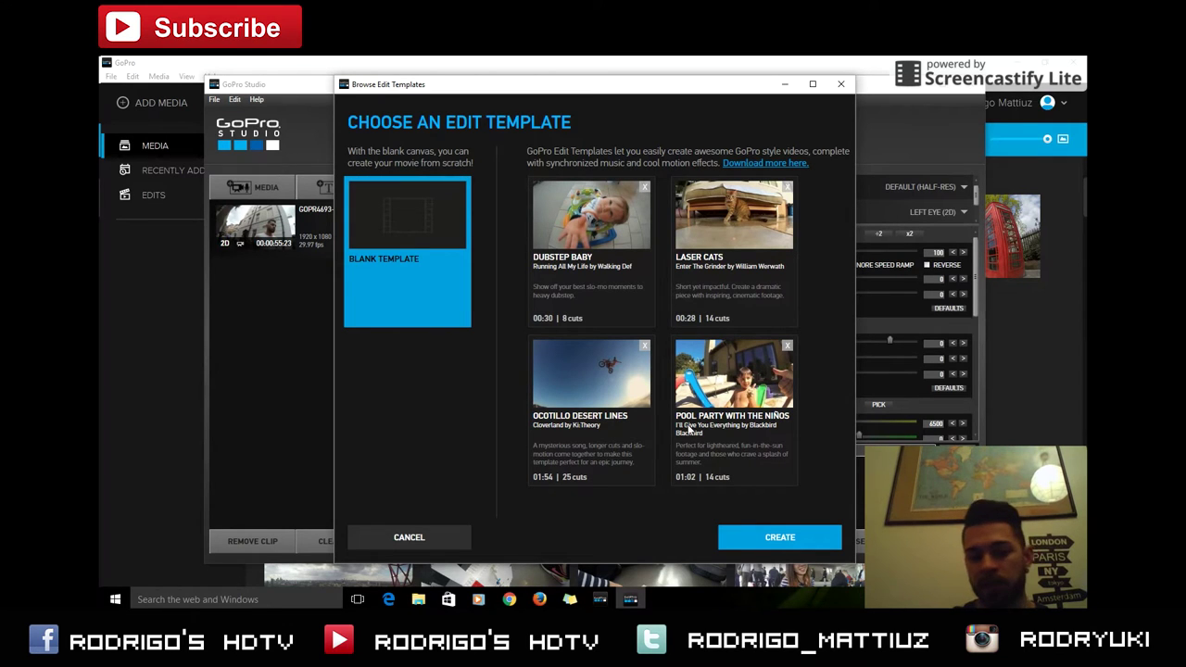
left_click(785, 545)
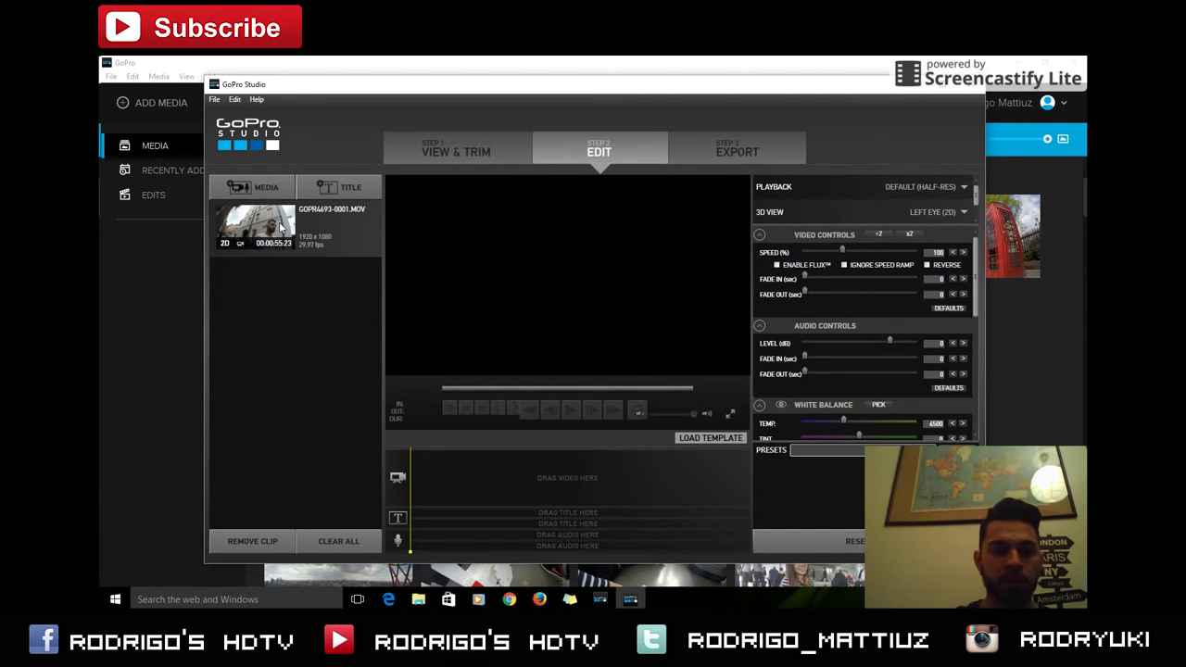
Trim GOPR4693-0001 to run from 00:00:06:25 to 00:00:31:08, then place it on the video track.
left_click(573, 411)
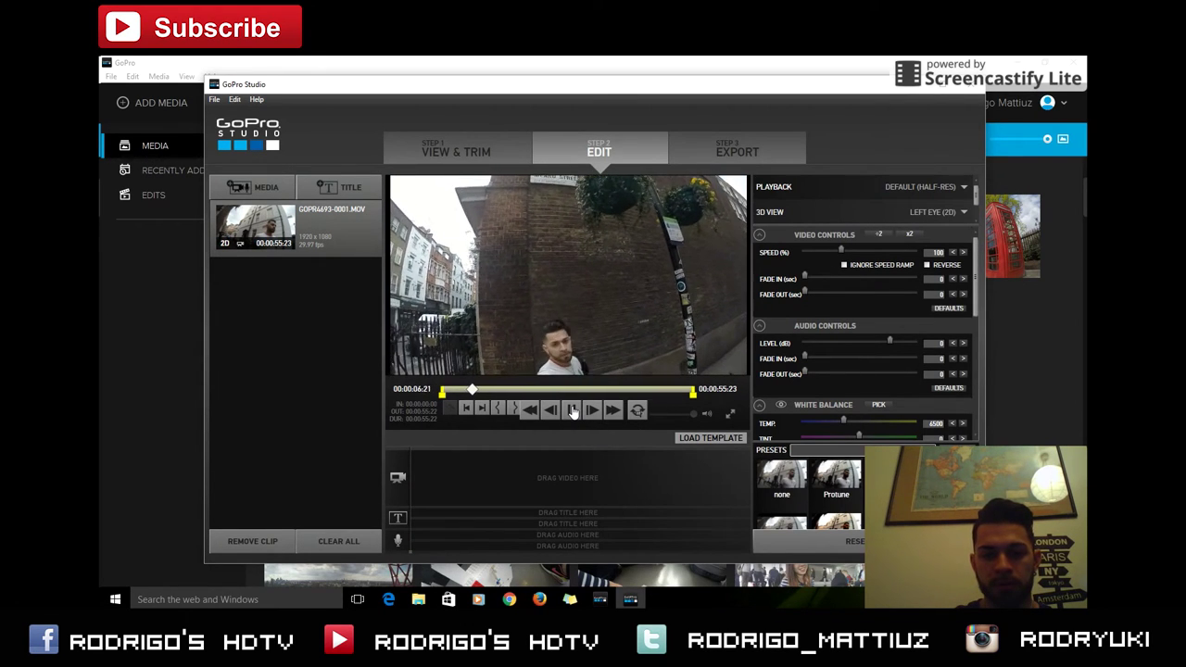
left_click(573, 411)
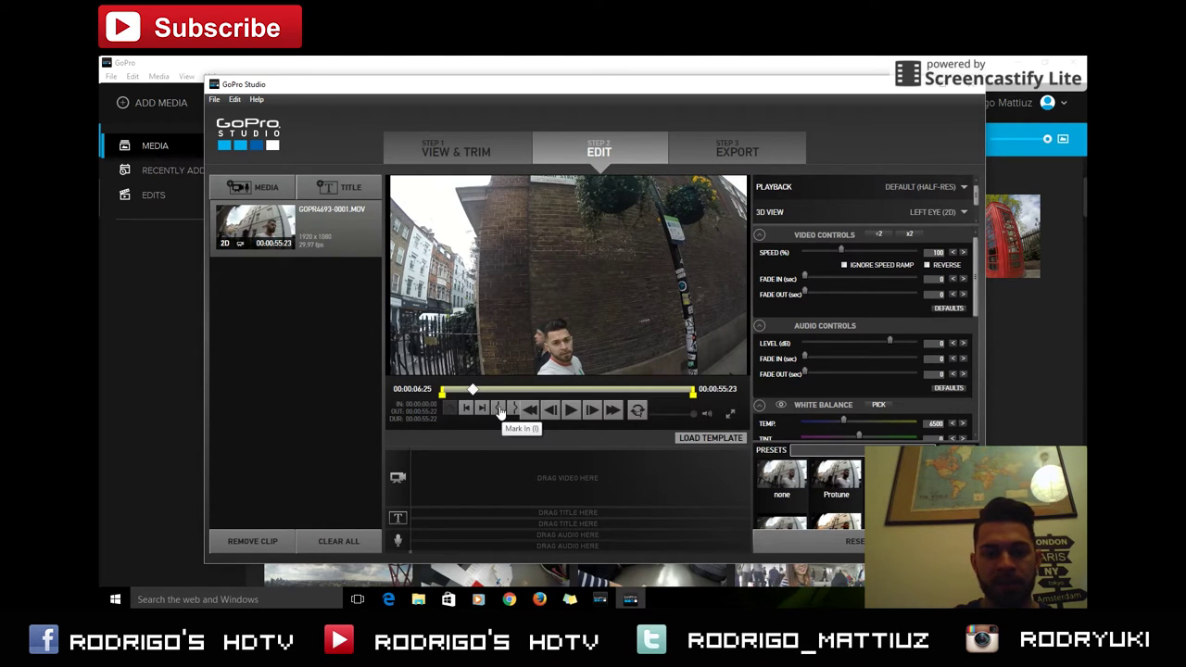
left_click(500, 410)
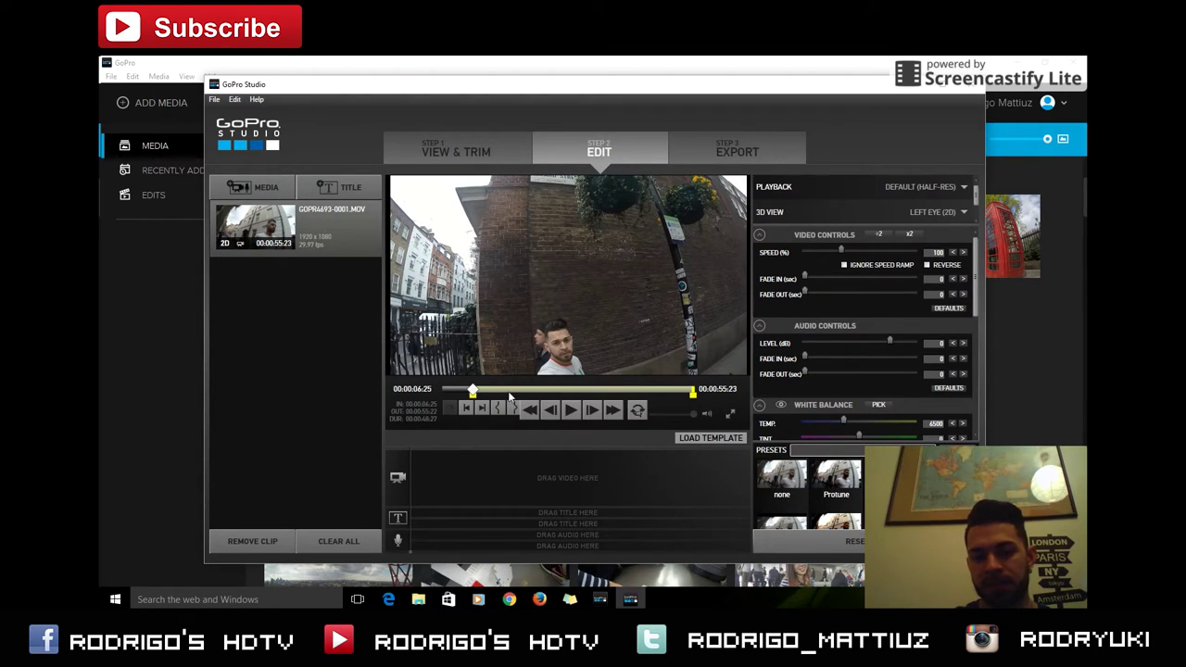
left_click(571, 413)
left_click(571, 413)
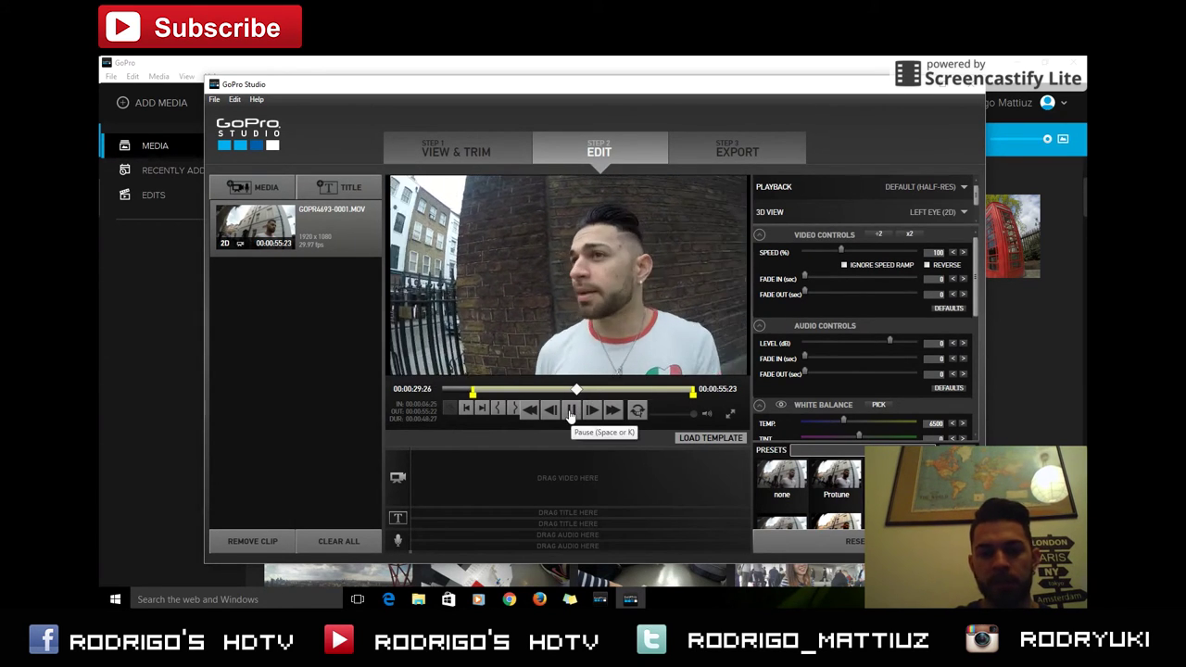
left_click(571, 413)
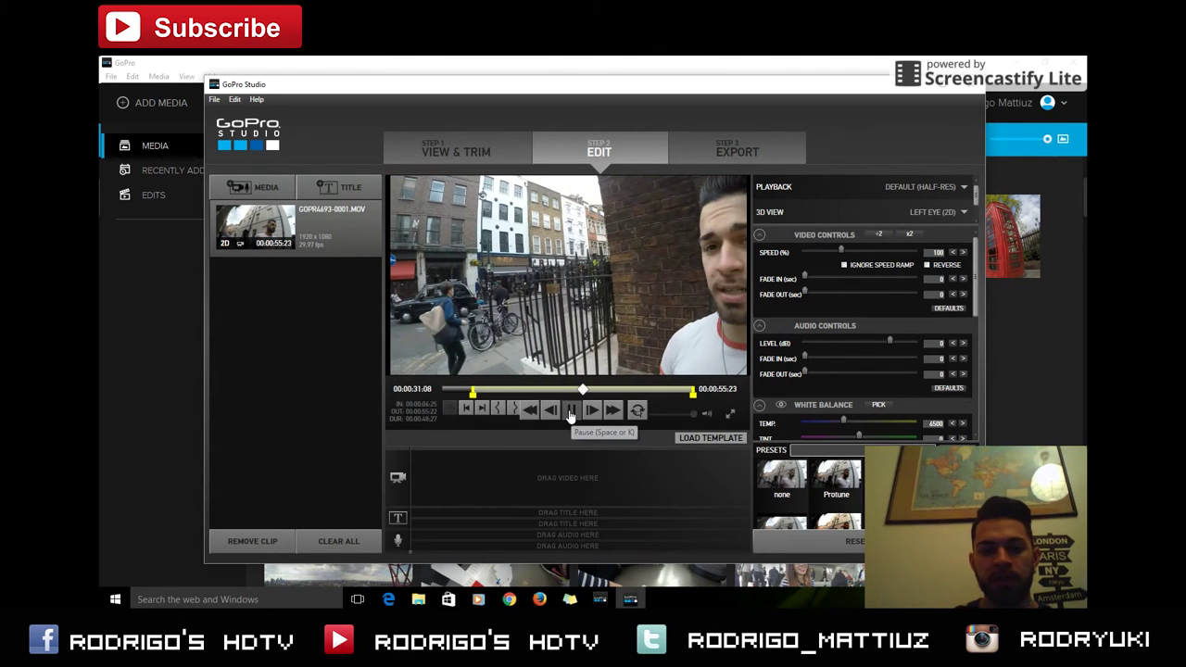
left_click(513, 410)
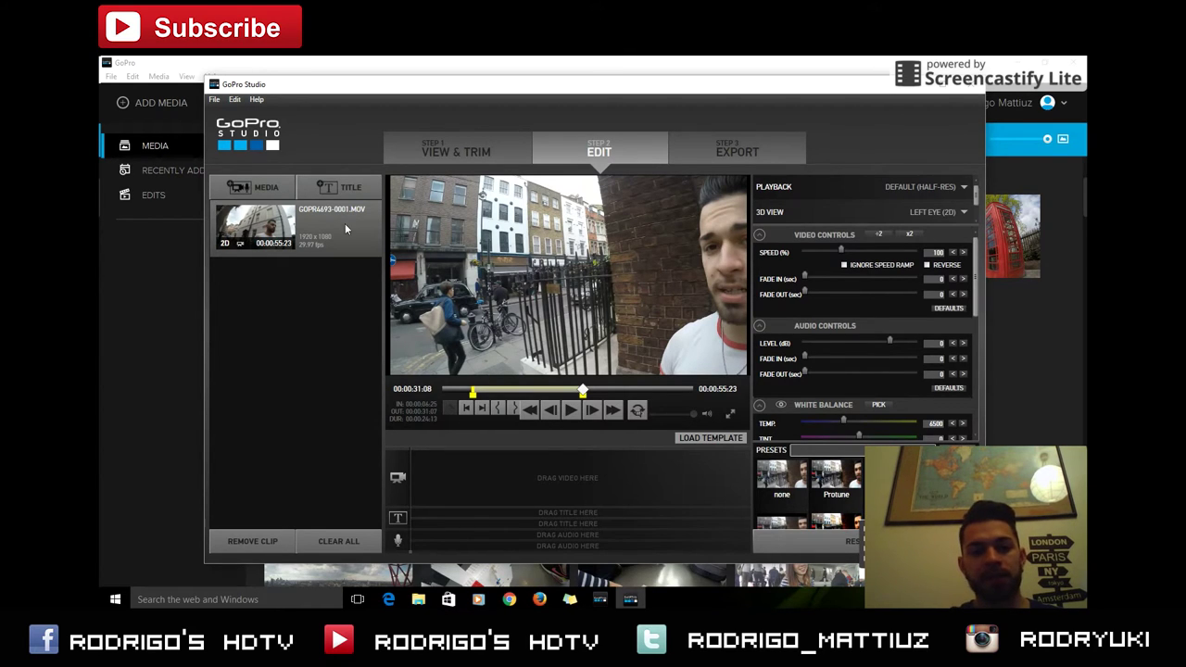
left_click_drag(256, 226, 478, 476)
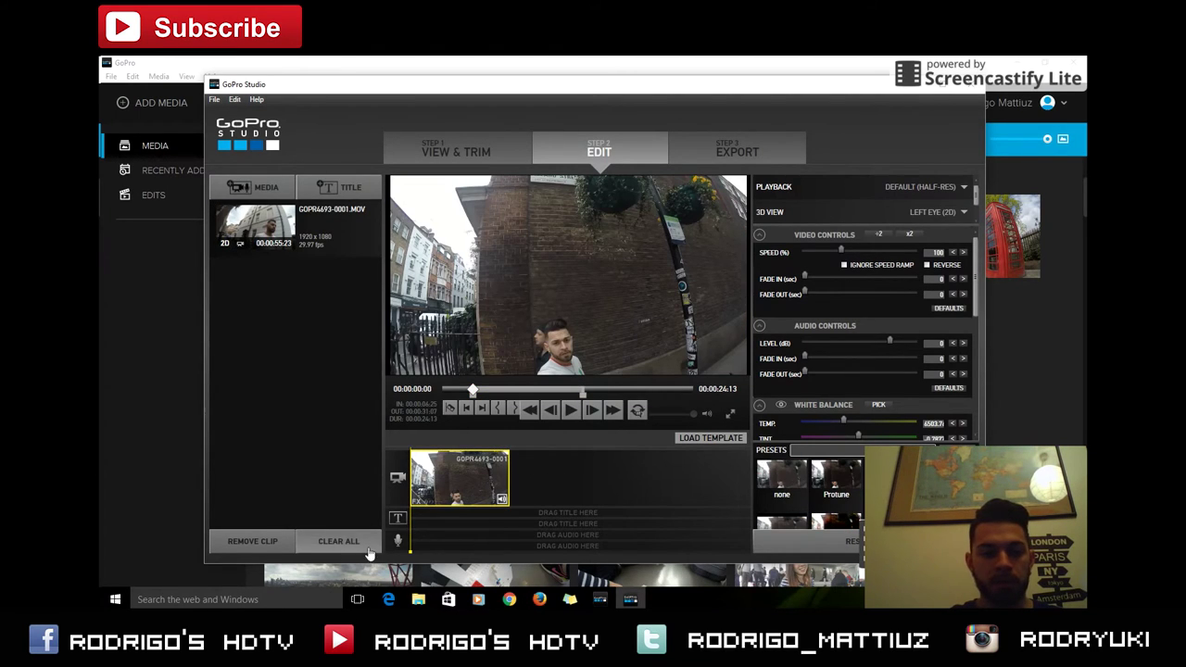
Open the file picker to import a music track from Downloads.
left_click(273, 192)
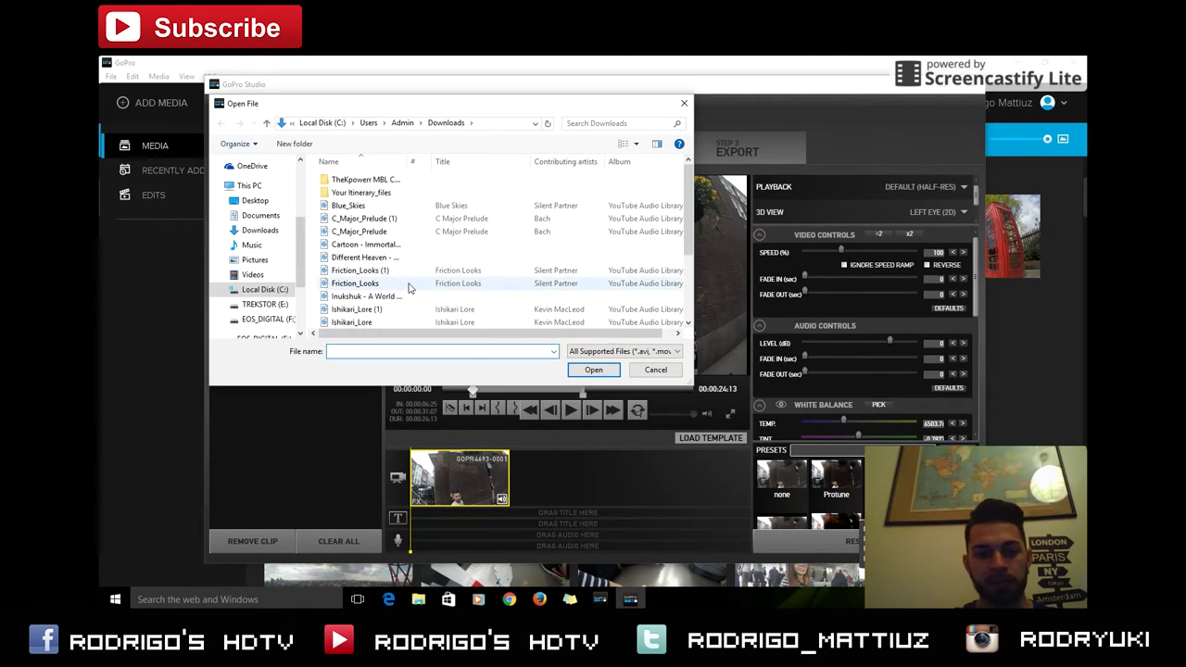
Import Different Heaven onto the audio track and delete the music running past the video's end.
double_click(355, 258)
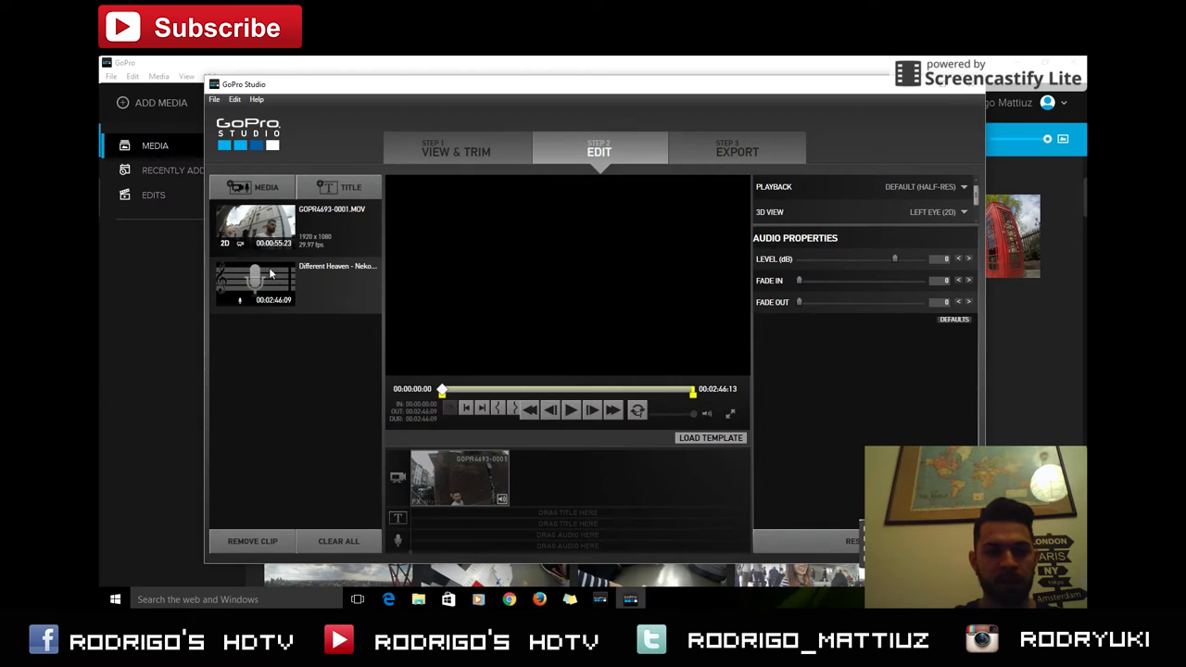
left_click_drag(260, 268, 454, 535)
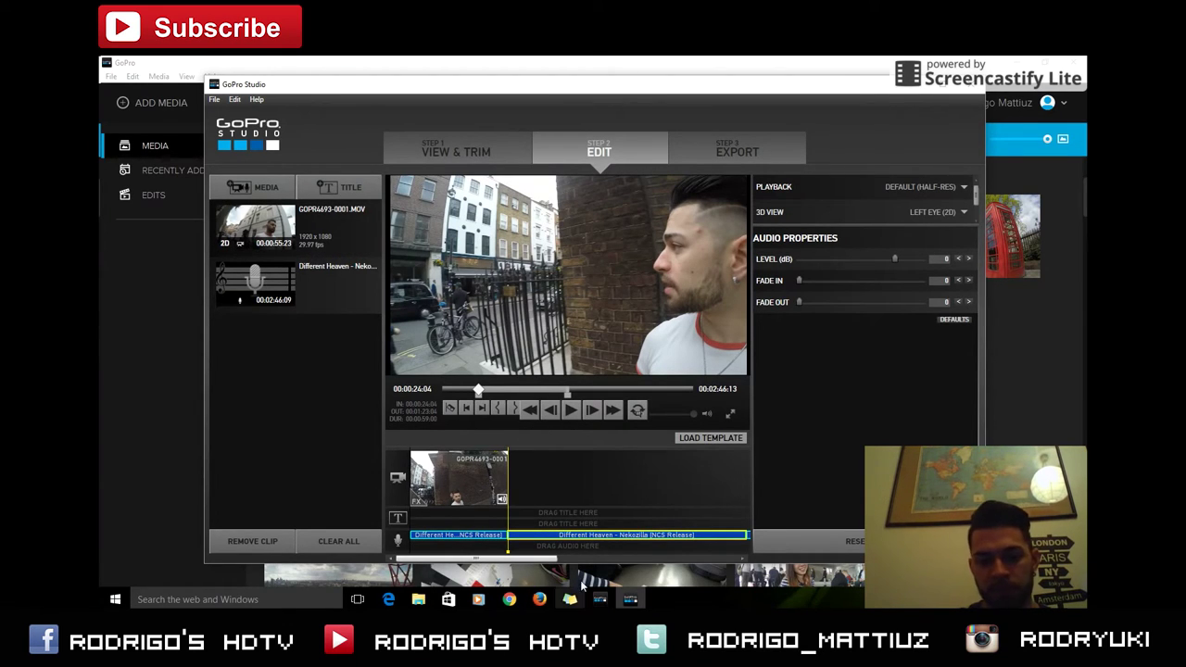
left_click(640, 505)
left_click(463, 542)
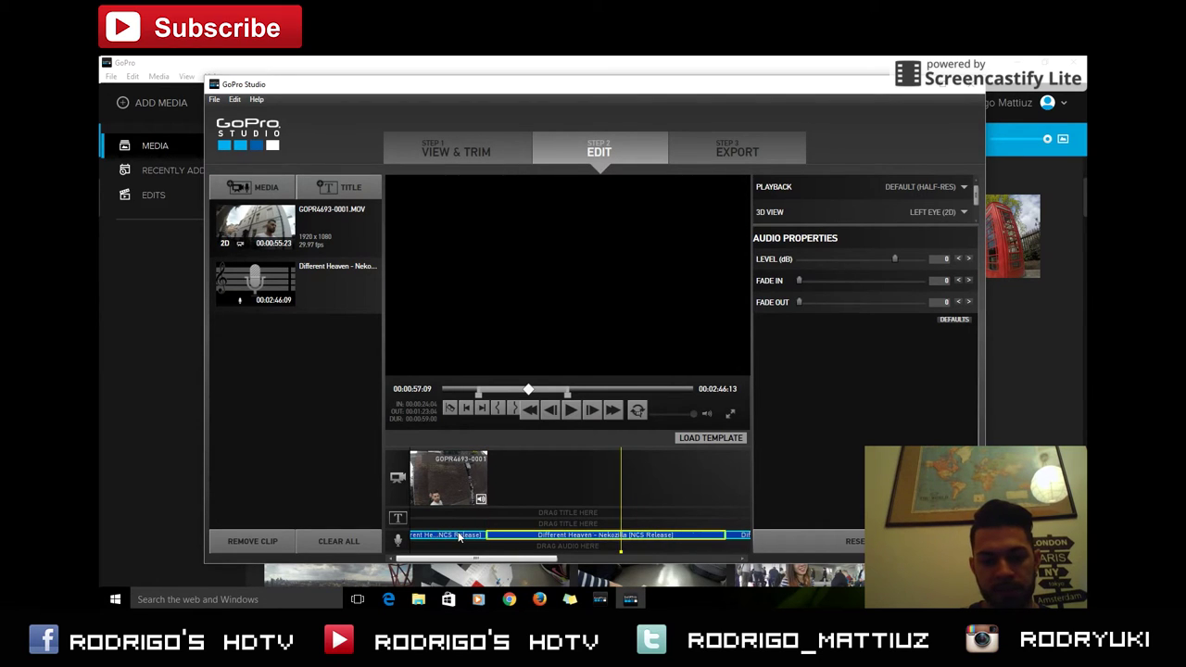
left_click(552, 542)
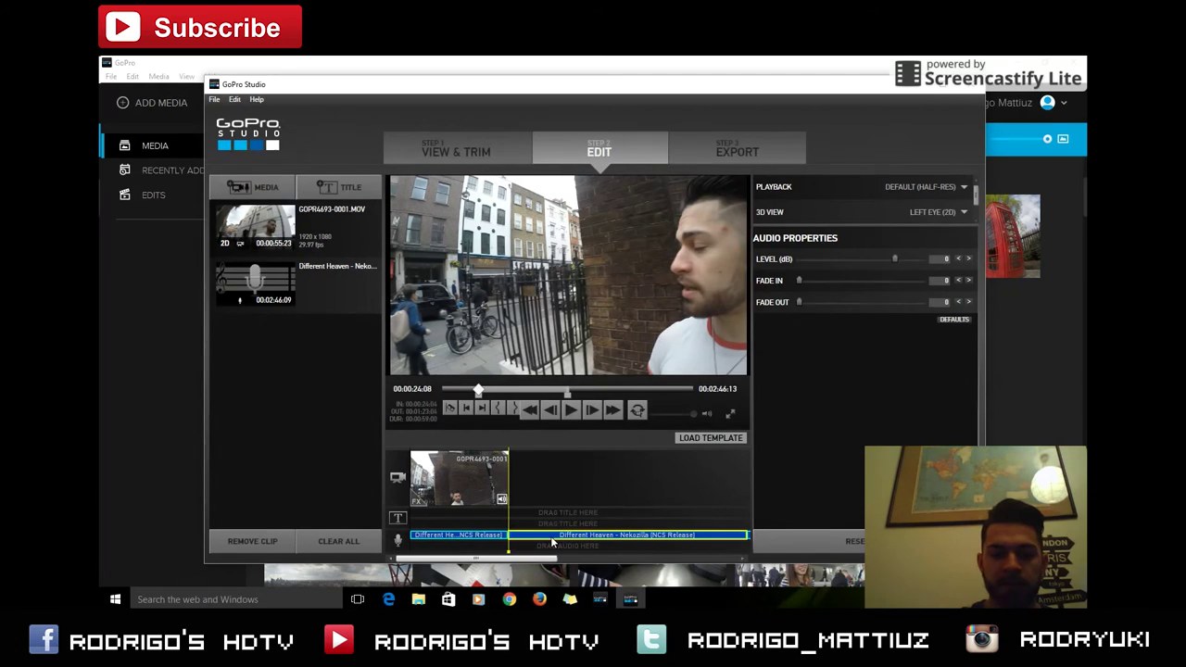
key("Delete")
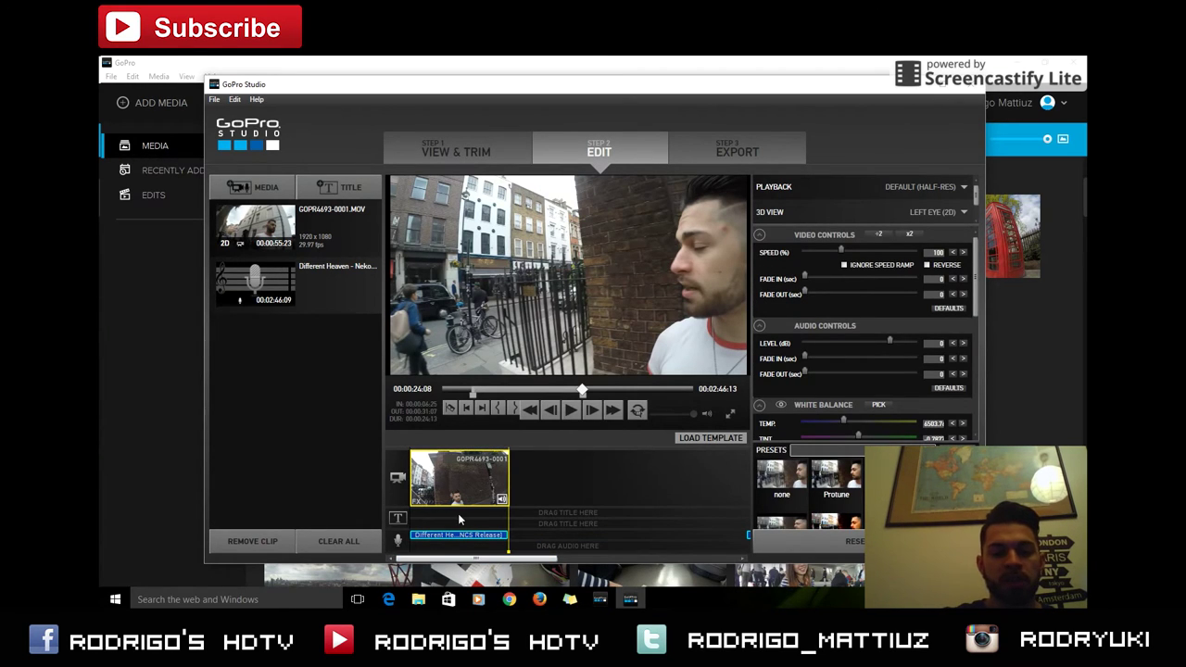
left_click(432, 535)
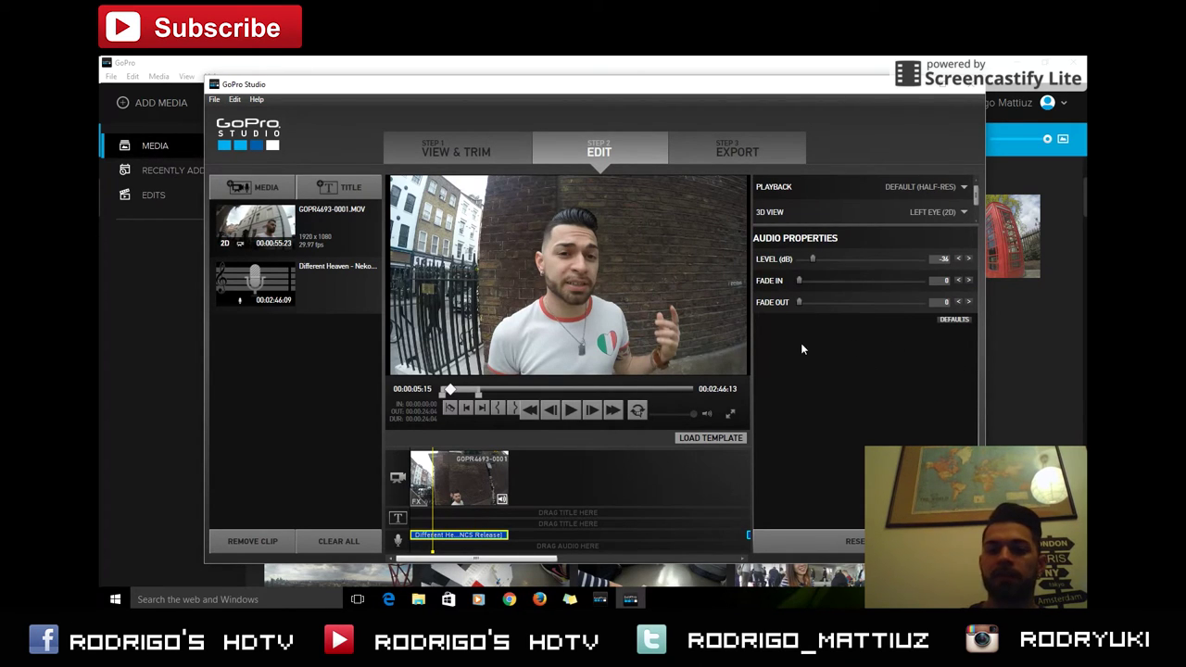
Set the music to -37 dB with a 0.9 s fade-in and 1 s fade-out, then preview the edit.
left_click_drag(799, 280, 805, 302)
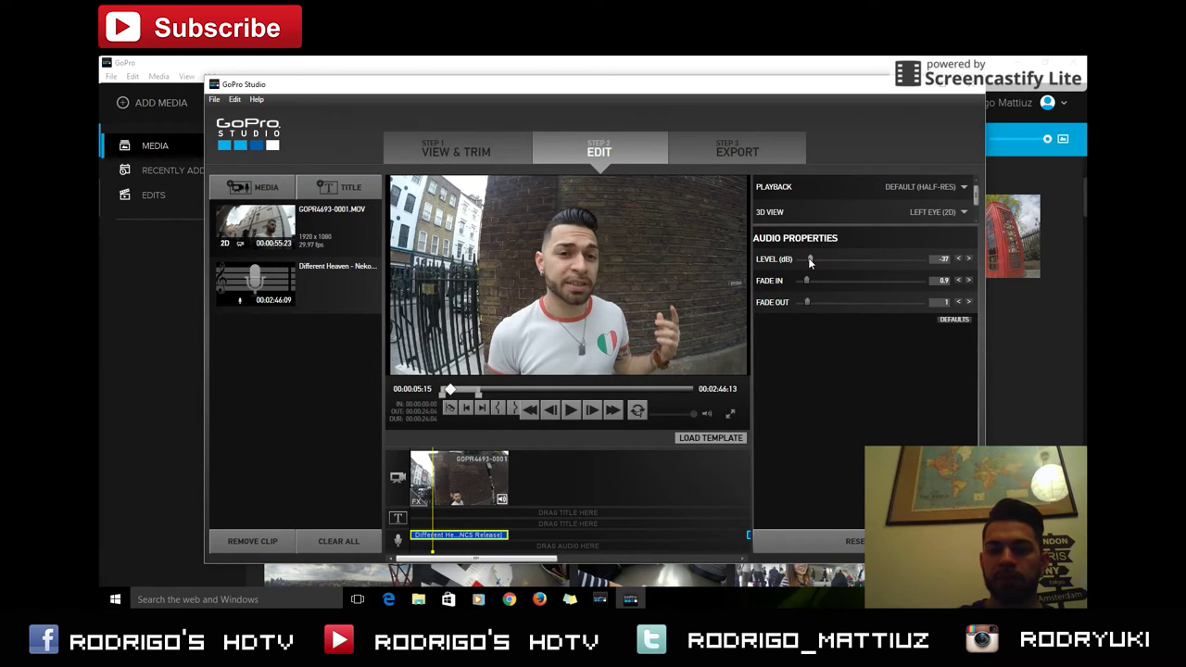
left_click_drag(429, 516, 408, 519)
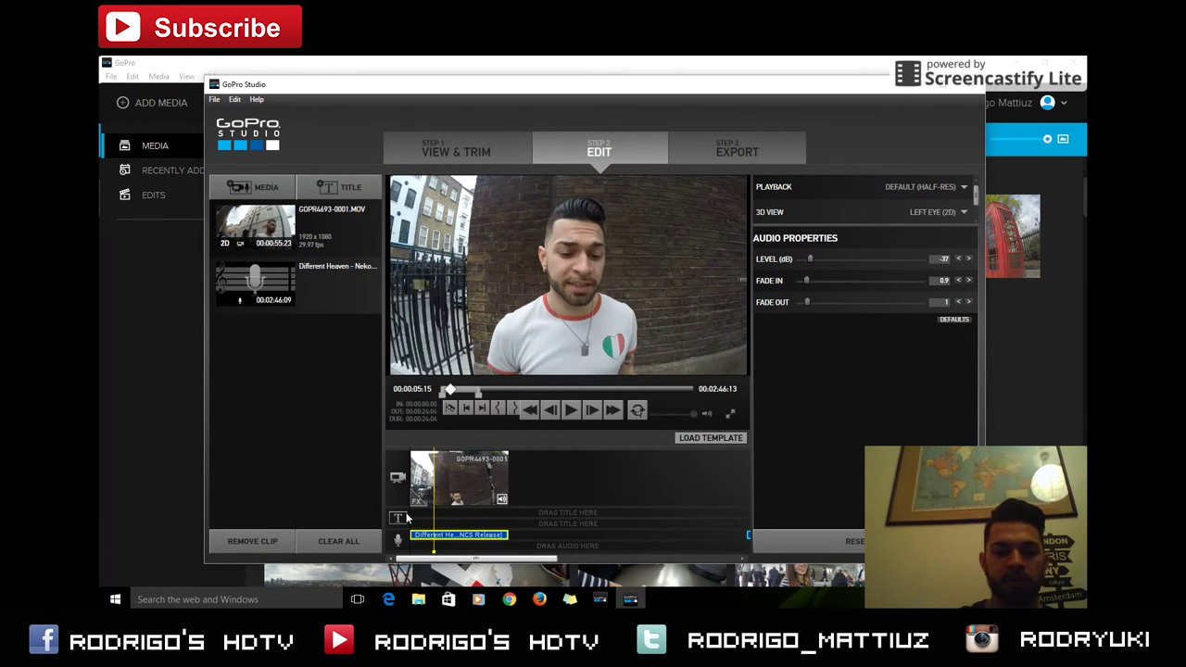
left_click(570, 412)
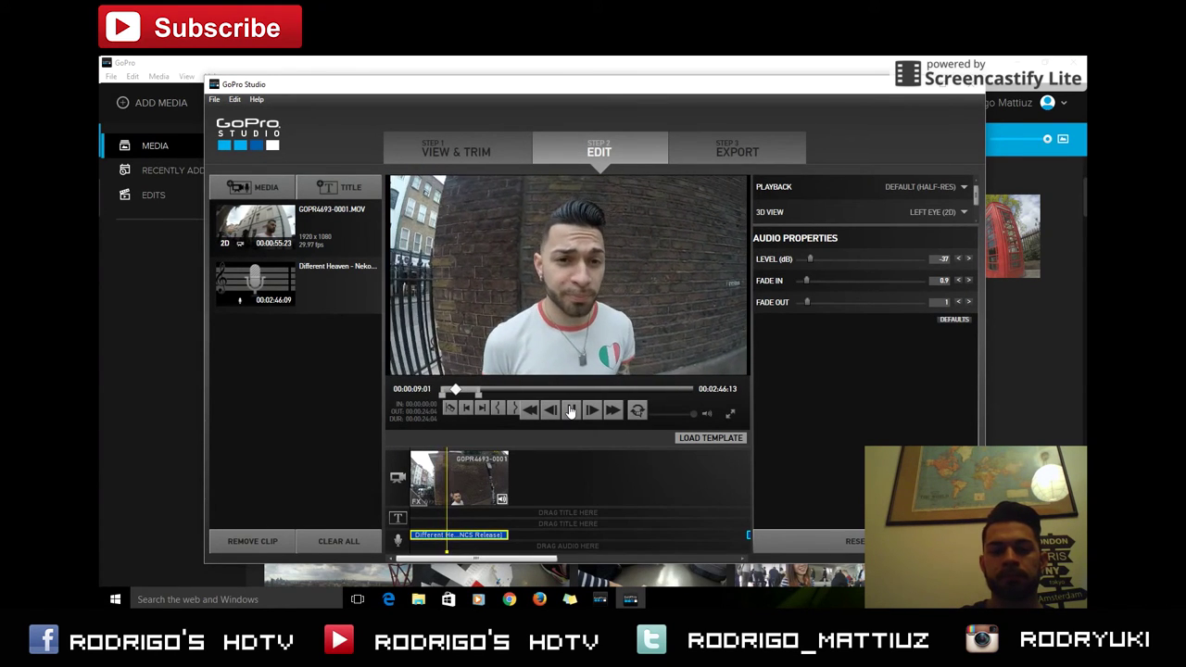
left_click(572, 411)
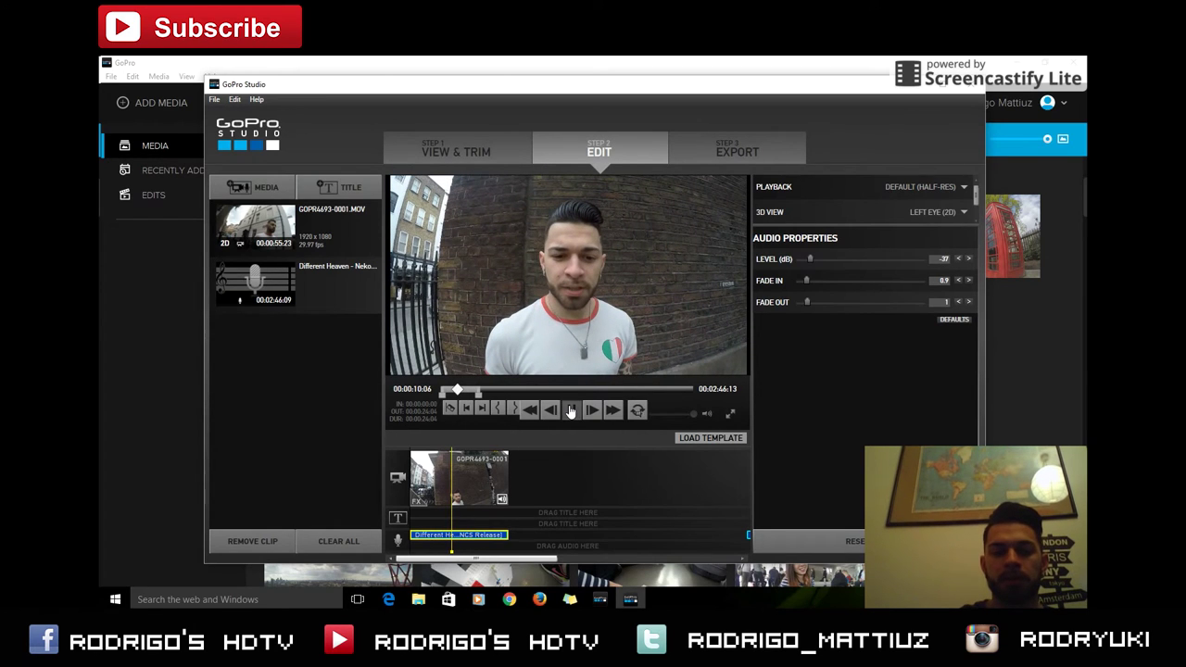
left_click(473, 468)
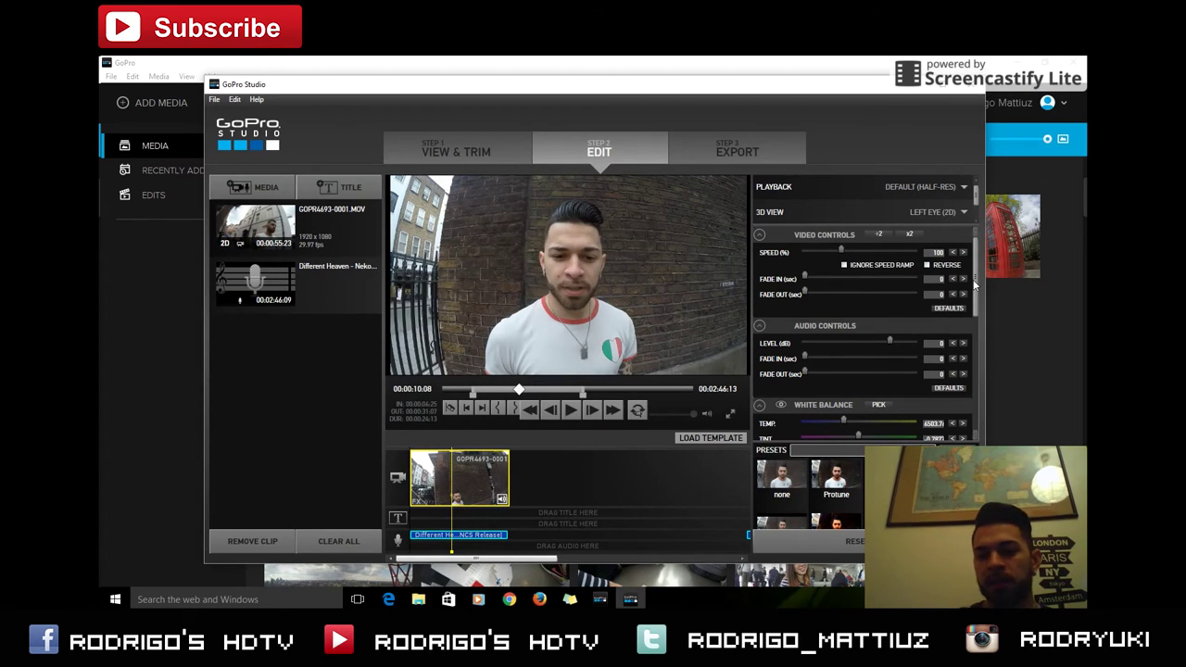
Give the video clip a 0.4 s fade-in and a 0.4 s fade-out.
mouse_move(978, 277)
left_mouse_down()
mouse_move(986, 414)
mouse_move(973, 280)
left_mouse_up()
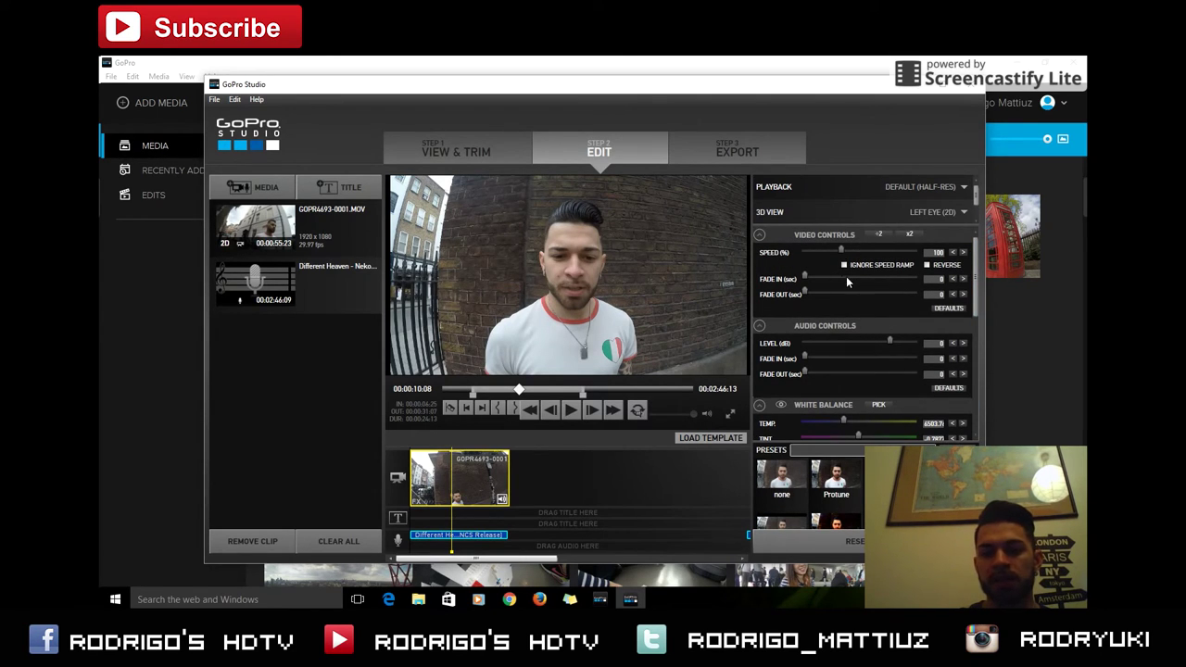
left_click_drag(804, 278, 809, 290)
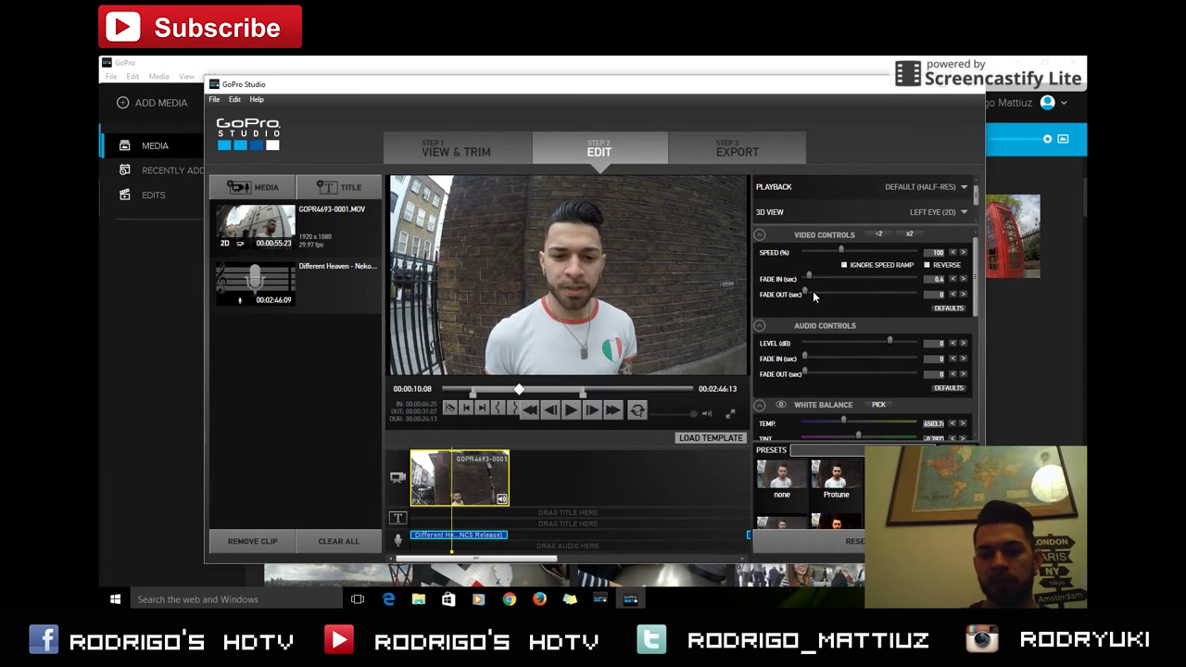
left_click_drag(807, 295, 813, 294)
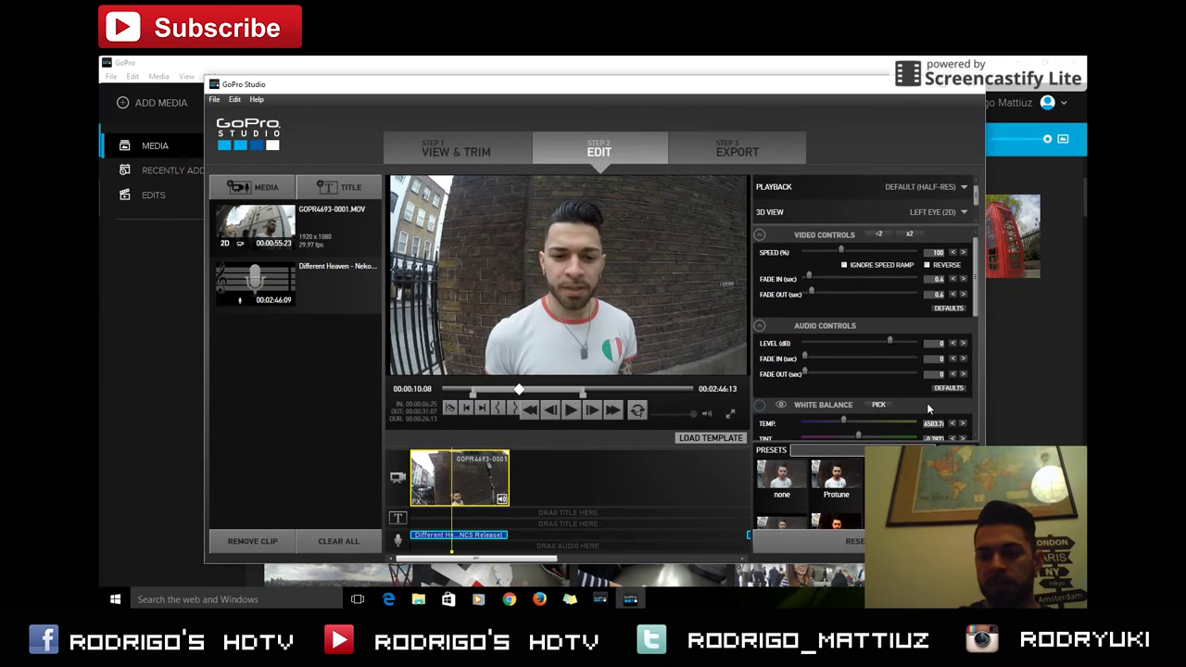
scroll(977, 310, "down", 2)
Set white balance to temperature 3864 and tint 9.331, and raise exposure to about 2.04.
scroll(977, 310, "down", 2)
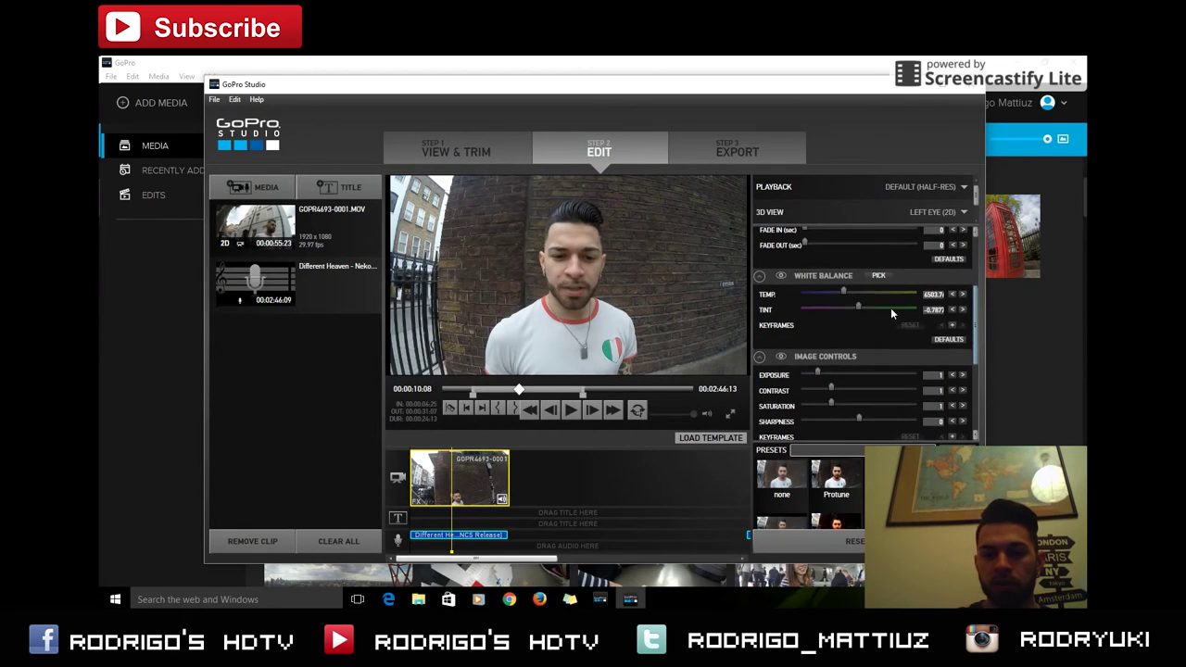
scroll(840, 306, "down", 1)
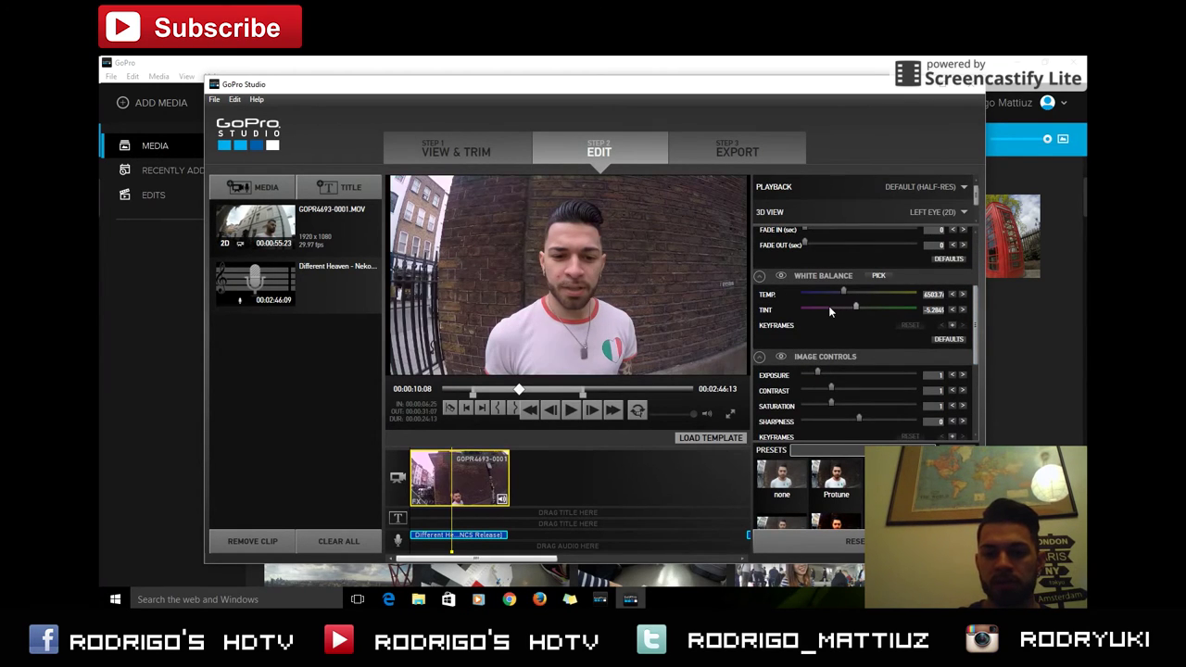
left_click(829, 307)
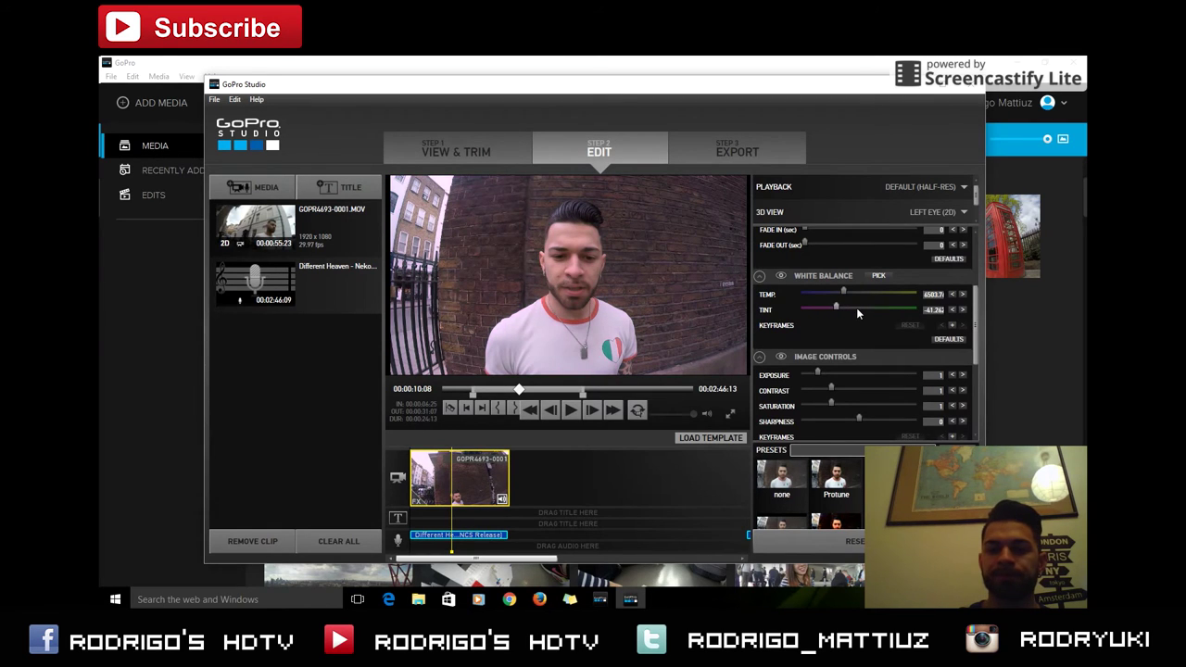
scroll(853, 308, "up", 5)
left_click_drag(847, 291, 821, 291)
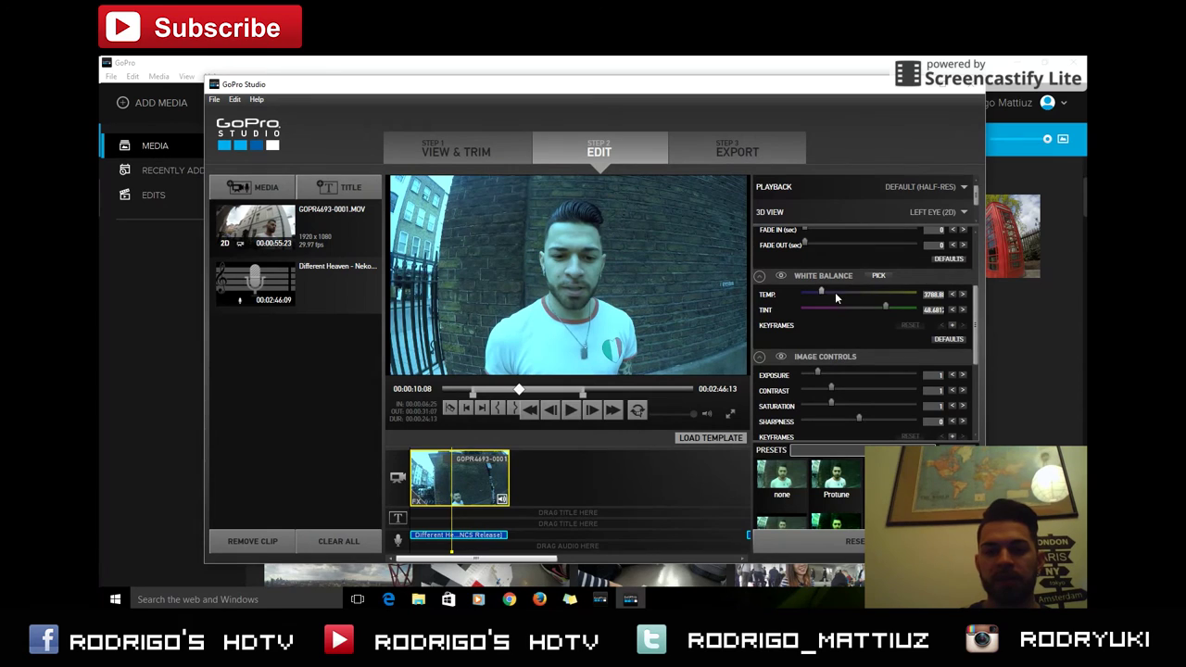
left_click(862, 307)
left_click_drag(975, 335, 976, 360)
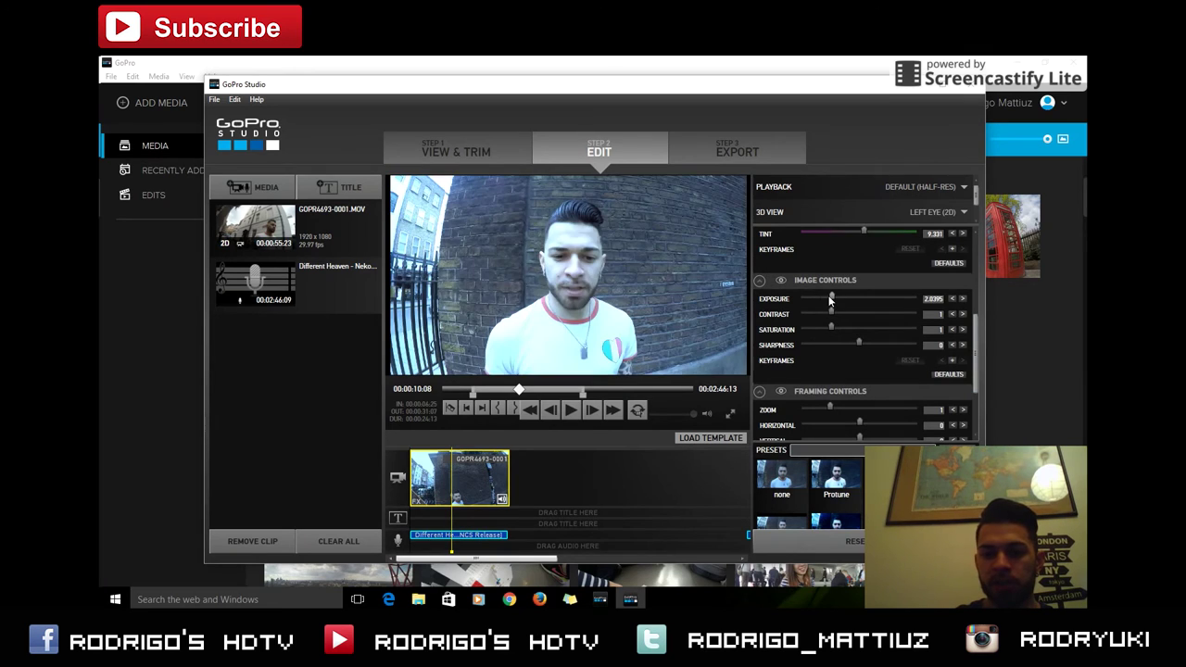